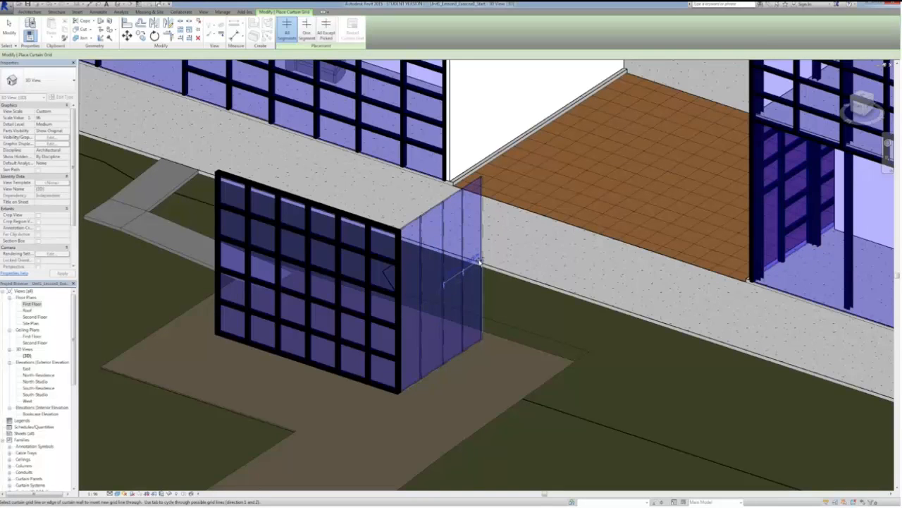
Step: Place two full-width horizontal curtain grid lines on the short wall and a one-segment horizontal line in a middle-row panel
{"action": "left_click", "coordinate": [481, 238]}
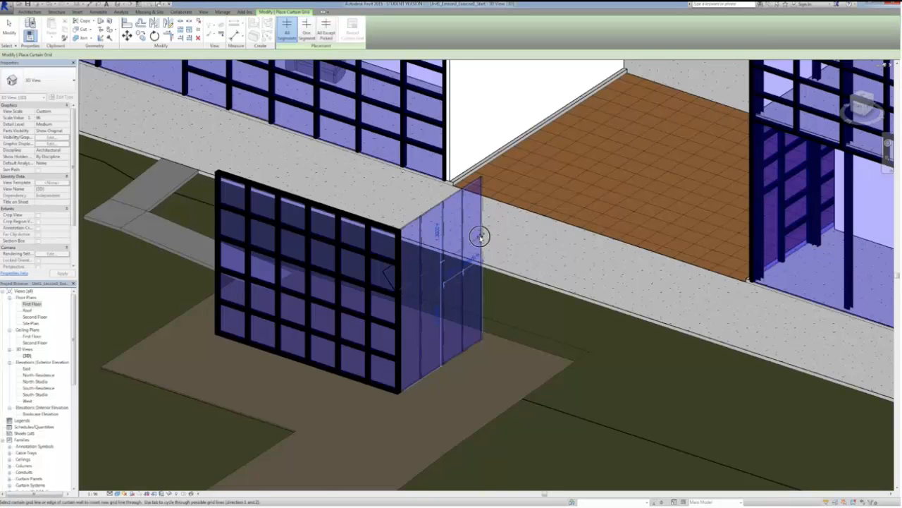
{"action": "left_click", "coordinate": [482, 292]}
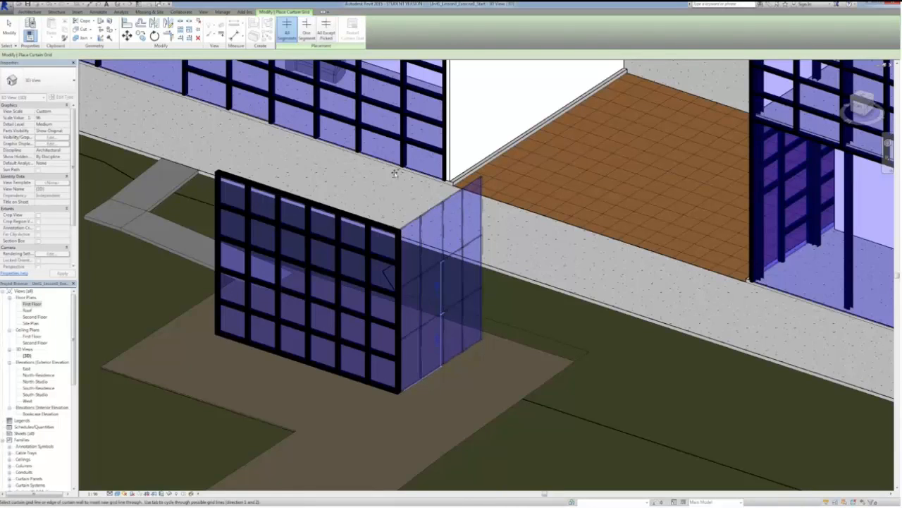
{"action": "left_click", "coordinate": [303, 39]}
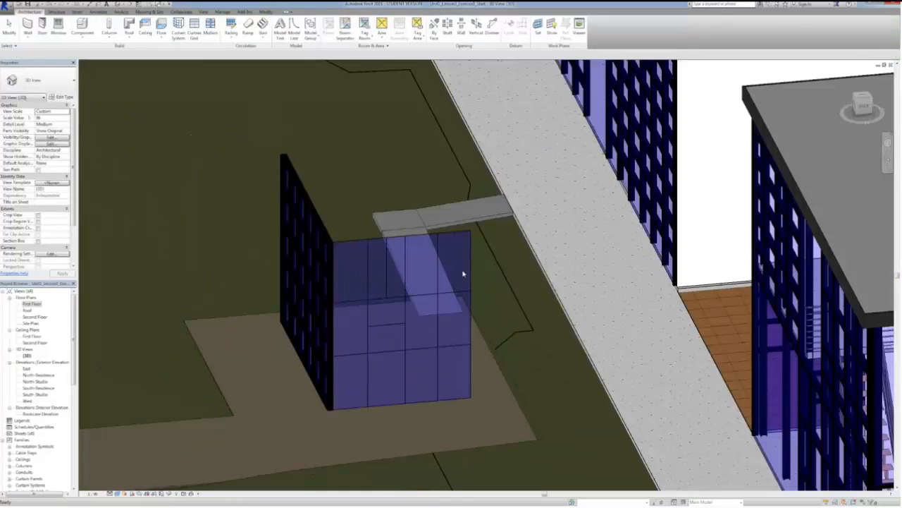
Step: Place a vertical grid line in the short wall's outer end bay using All Except Picked, excluding its middle-row segment
{"action": "left_click", "coordinate": [194, 28]}
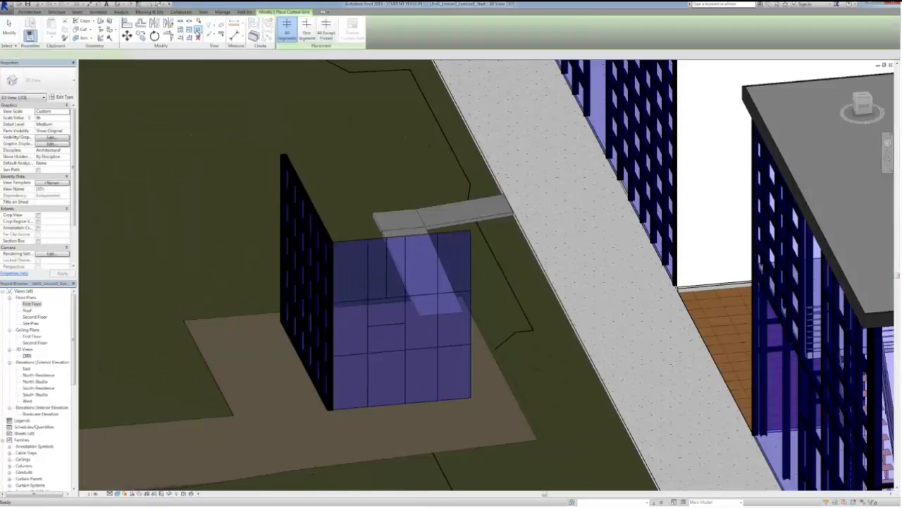
{"action": "left_click", "coordinate": [326, 28]}
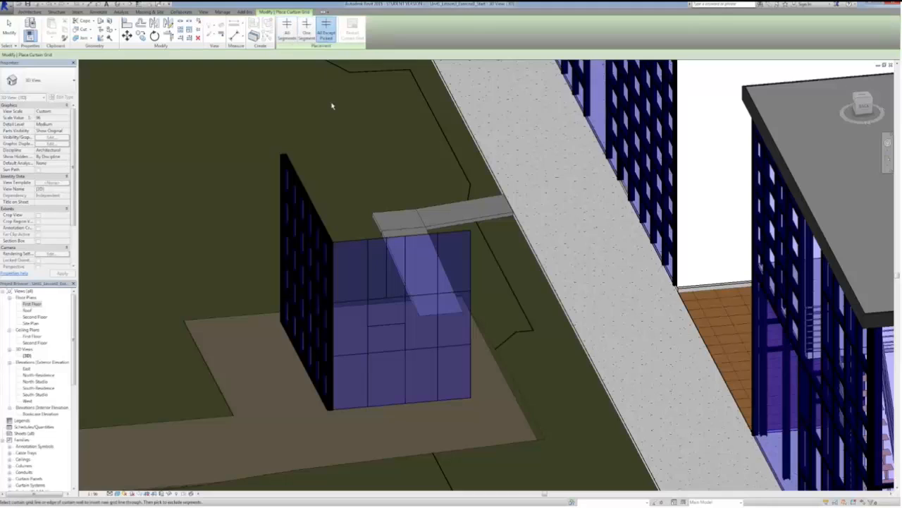
{"action": "left_click", "coordinate": [455, 236]}
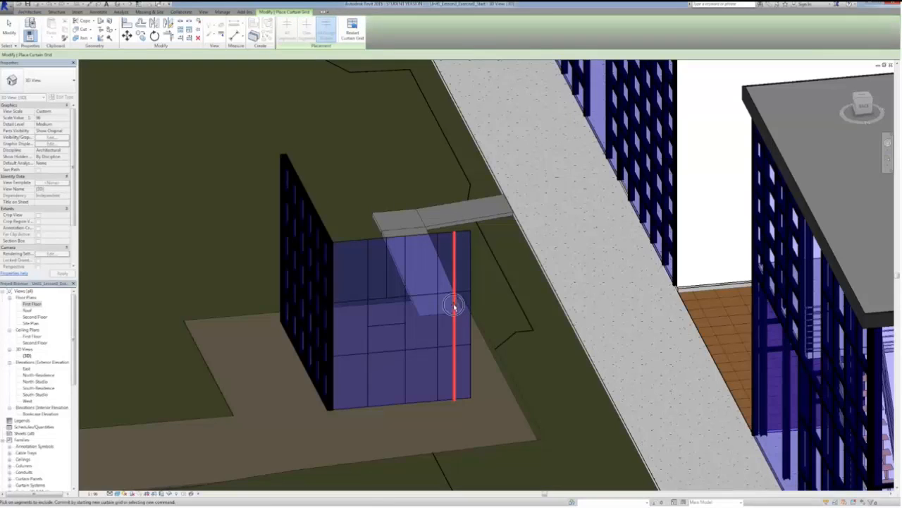
{"action": "key", "text": "Escape"}
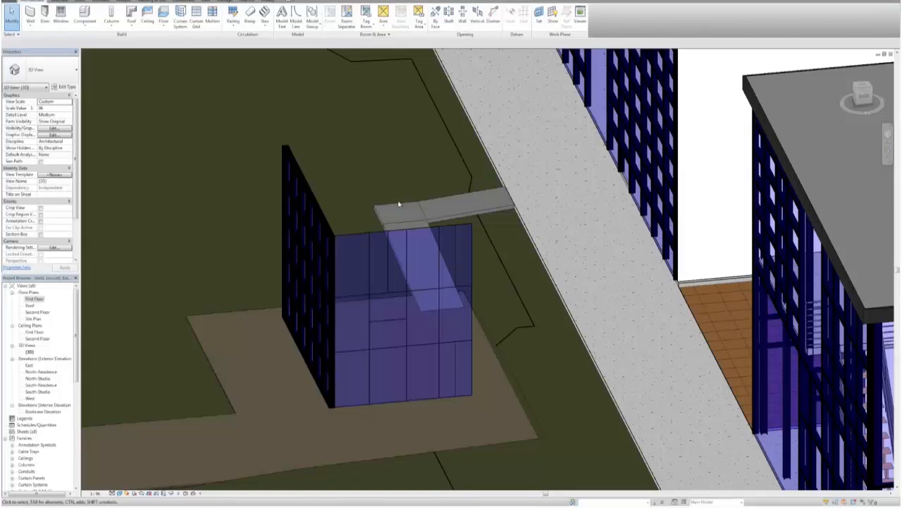
Step: Remove the upper and lower segments of the short wall's vertical grid line nearest the long wall
{"action": "left_click", "coordinate": [384, 323]}
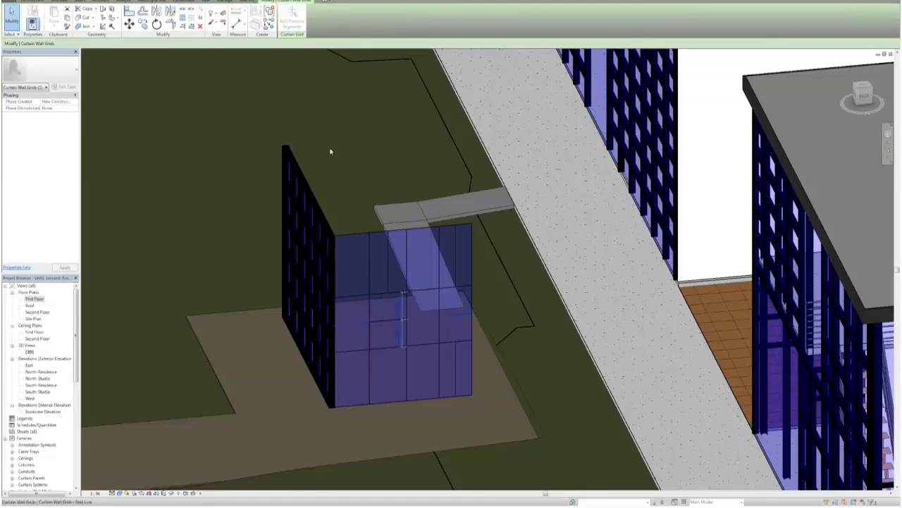
{"action": "left_click", "coordinate": [370, 280]}
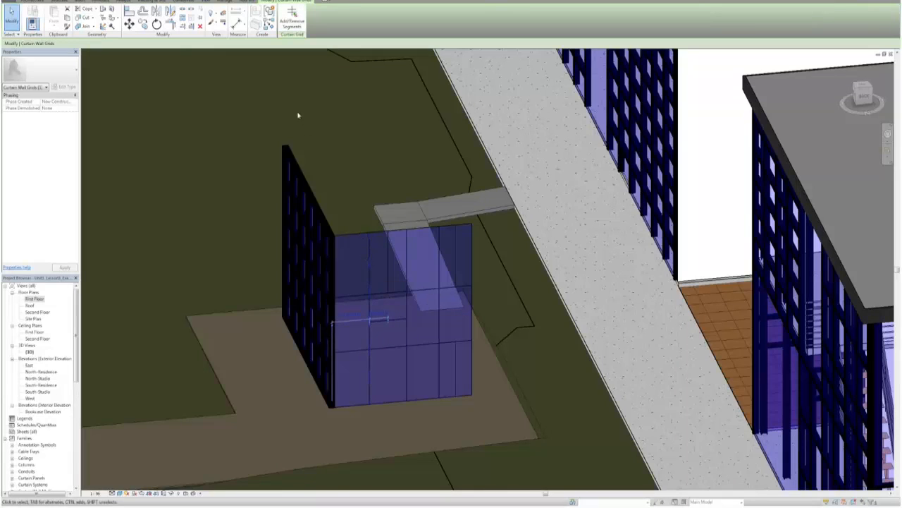
{"action": "left_click", "coordinate": [292, 23]}
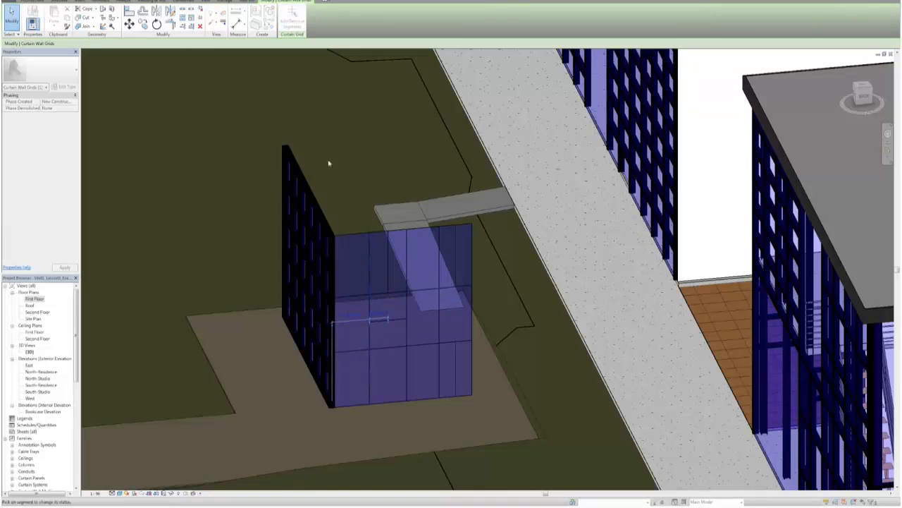
{"action": "left_click", "coordinate": [370, 261]}
{"action": "left_click", "coordinate": [12, 20]}
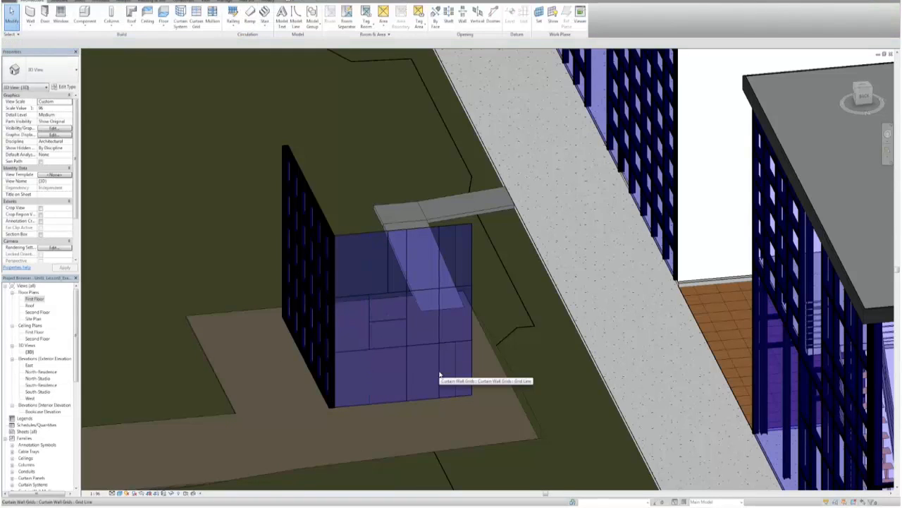
Step: Extend the short wall's top-row-only vertical grid line by adding segments in the upper half of the middle row and the bottom row
{"action": "left_click", "coordinate": [388, 268]}
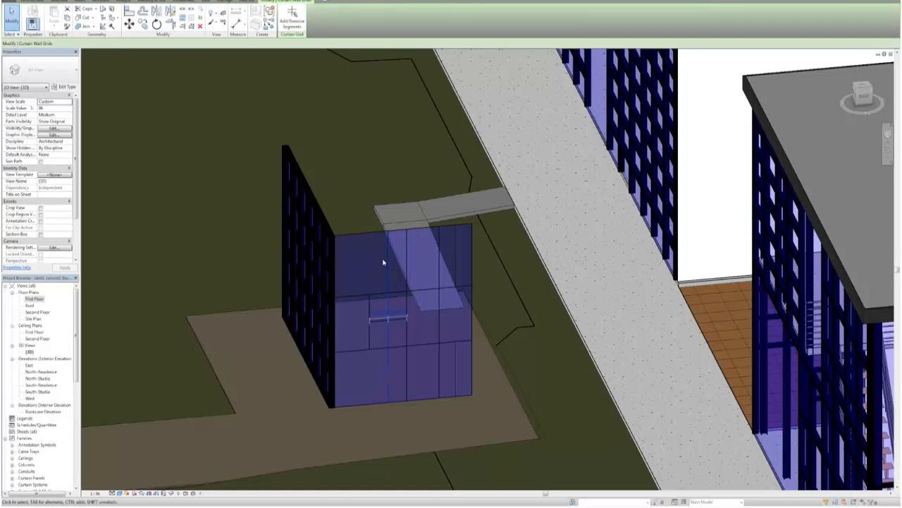
{"action": "left_click", "coordinate": [292, 20]}
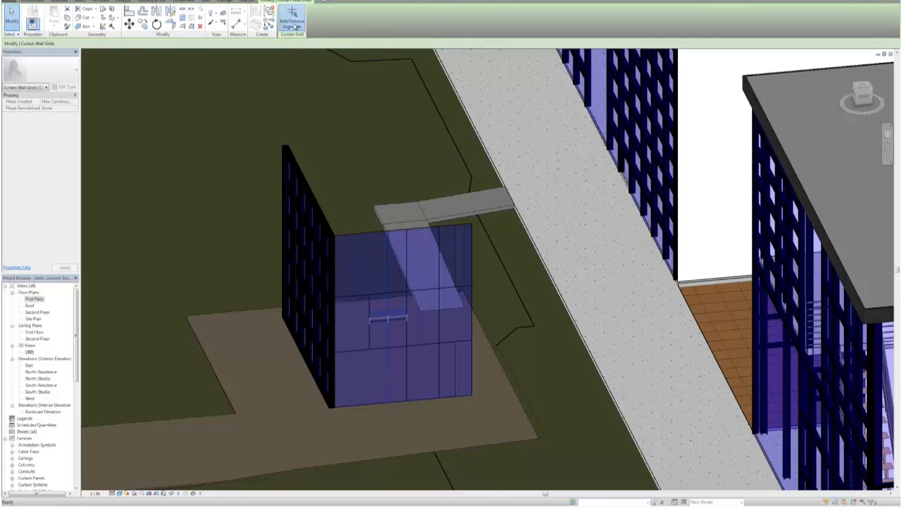
{"action": "left_click", "coordinate": [387, 311]}
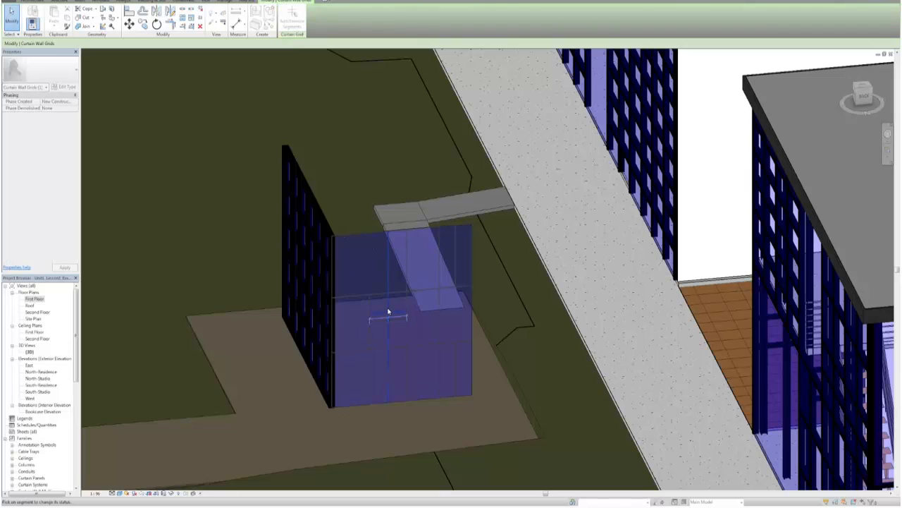
{"action": "left_click", "coordinate": [388, 361]}
{"action": "key", "text": "Escape"}
{"action": "key", "text": "Escape"}
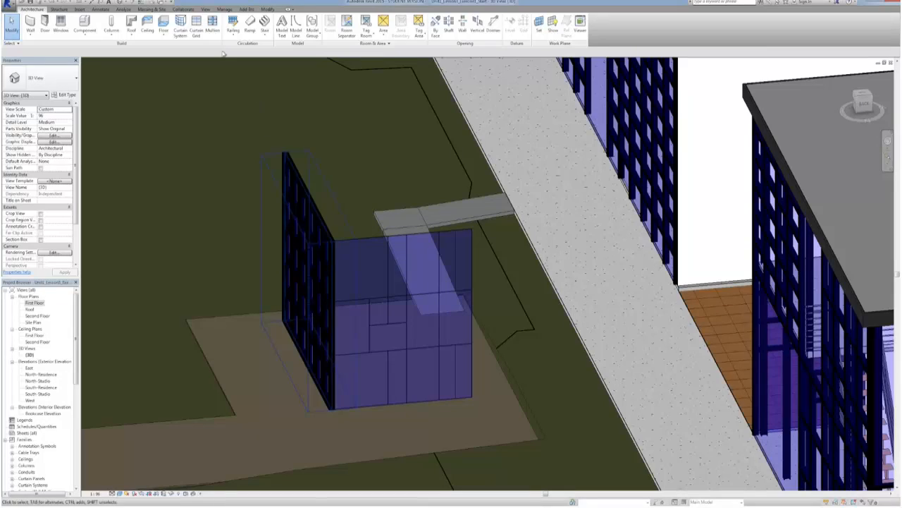
Step: Place Rectangular Mullion 1 on the short wall's upper horizontal grid line, the short middle-row vertical line and the full-height central vertical line
{"action": "left_click", "coordinate": [212, 27]}
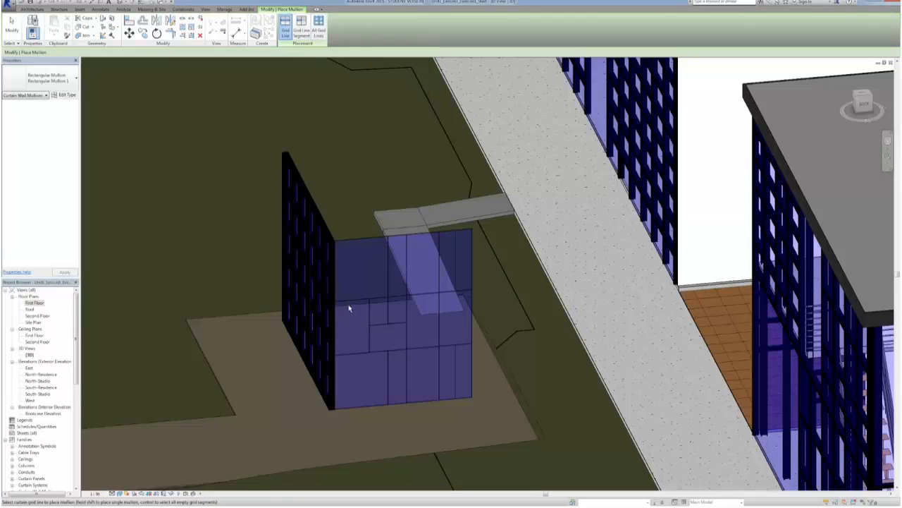
{"action": "left_click", "coordinate": [349, 330]}
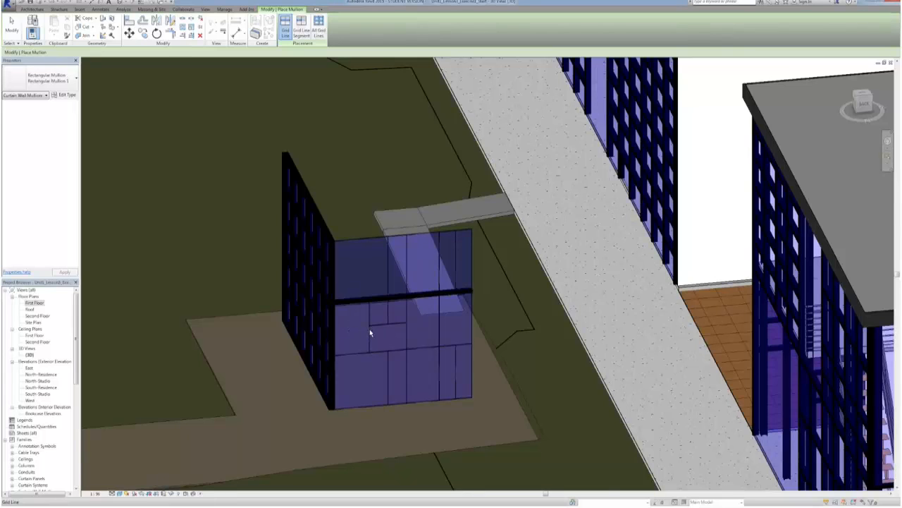
{"action": "left_click", "coordinate": [409, 394]}
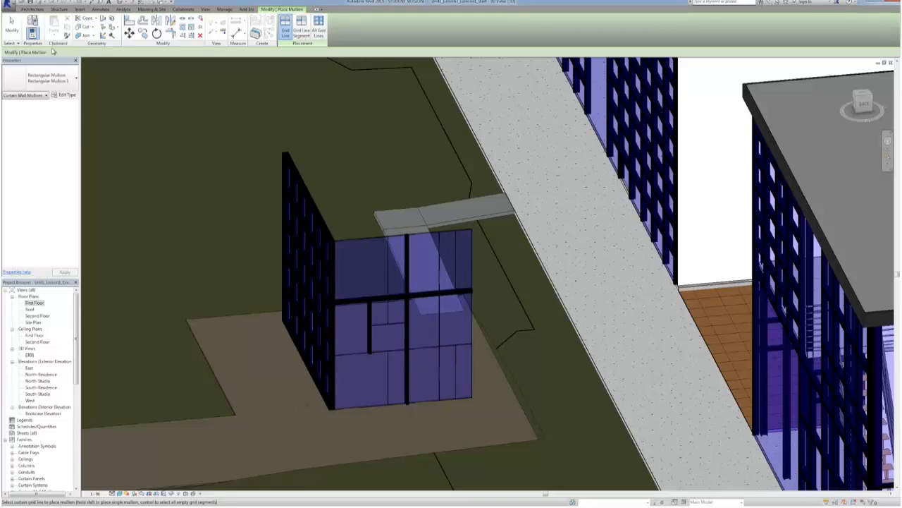
Step: Review the available mullion types, keep Rectangular Mullion 1, and fill the short wall's remaining grid lines using the All Grid Lines option
{"action": "left_click", "coordinate": [48, 79]}
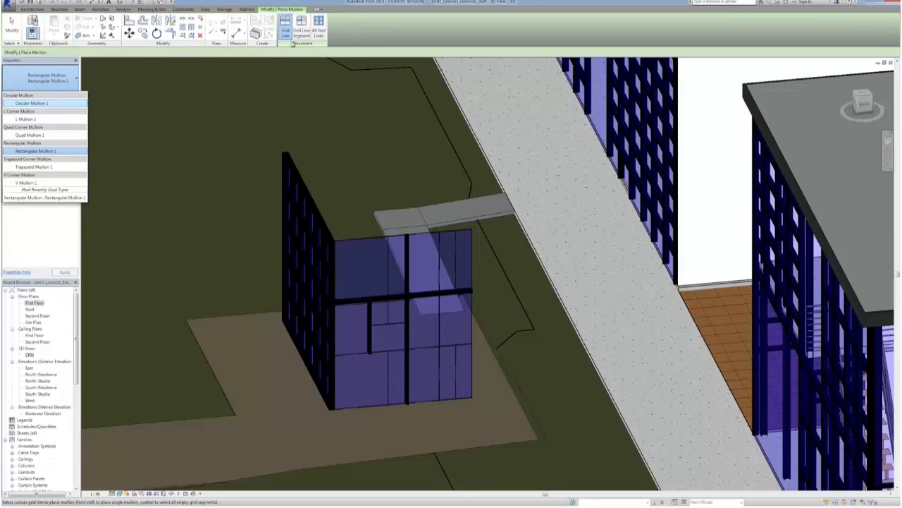
{"action": "left_click", "coordinate": [315, 35]}
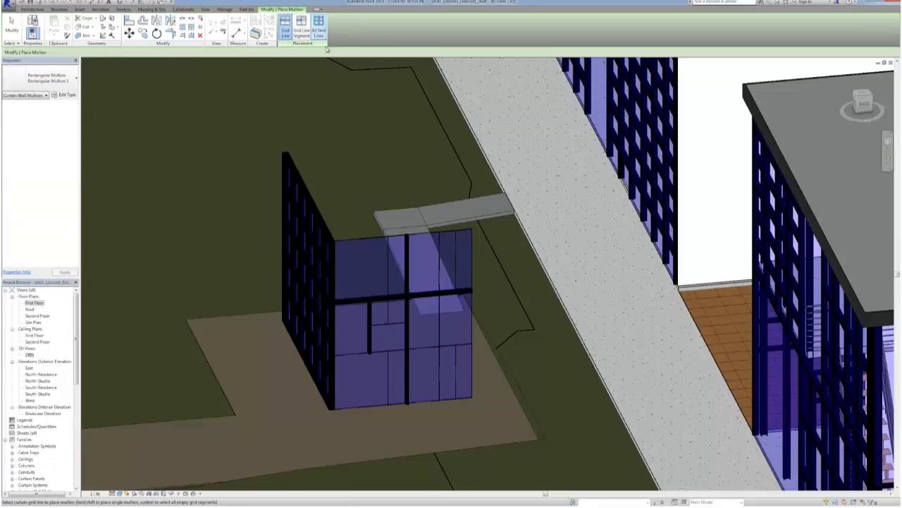
{"action": "left_click", "coordinate": [319, 31]}
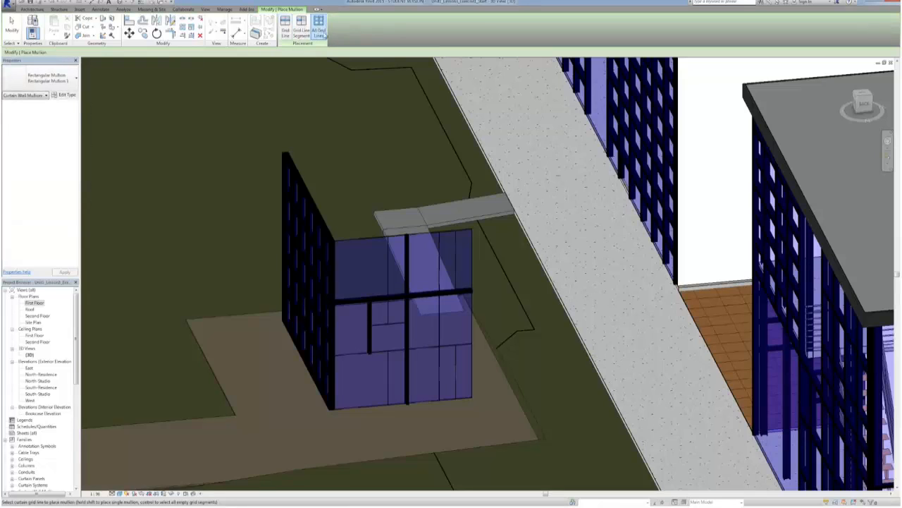
{"action": "left_click", "coordinate": [389, 260]}
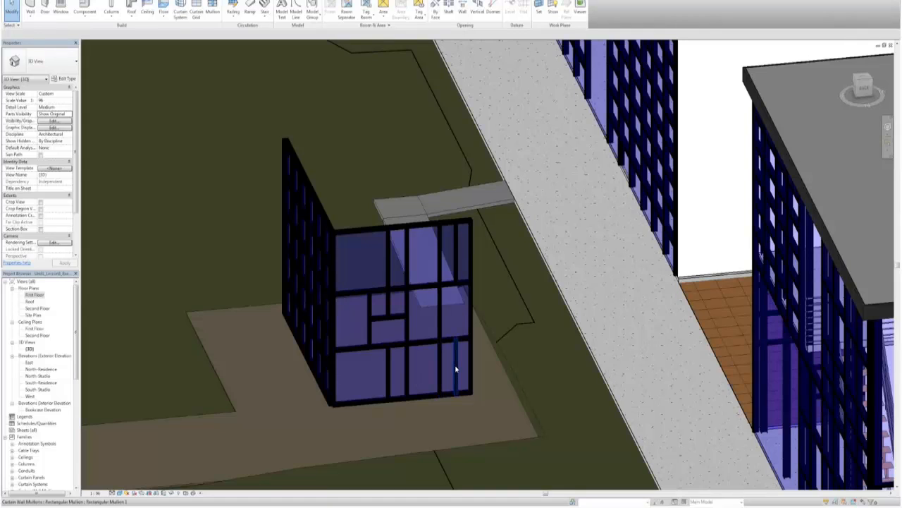
Step: Move the vertical grid line in the short wall's end bay closer to the neighbouring interior grid line by editing its temporary dimension
{"action": "left_click", "coordinate": [456, 368]}
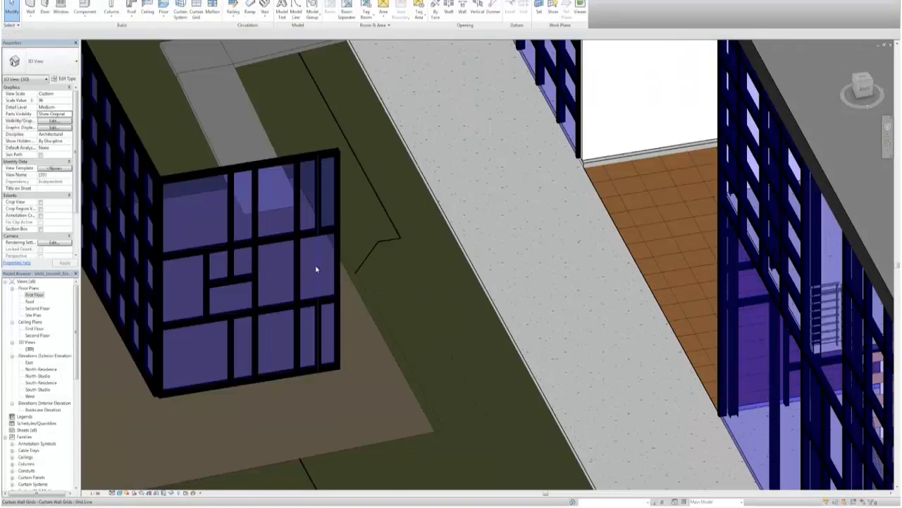
{"action": "left_click", "coordinate": [318, 274]}
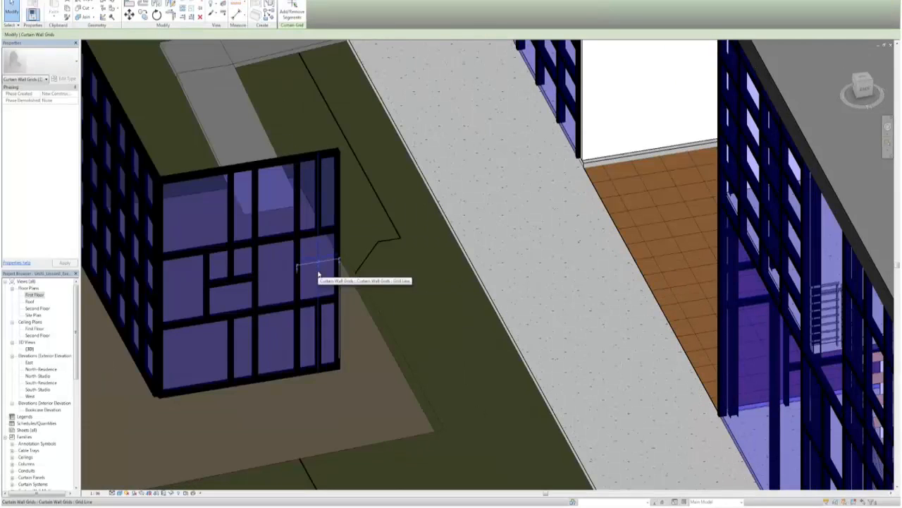
{"action": "left_click", "coordinate": [304, 258]}
{"action": "left_click", "coordinate": [306, 258]}
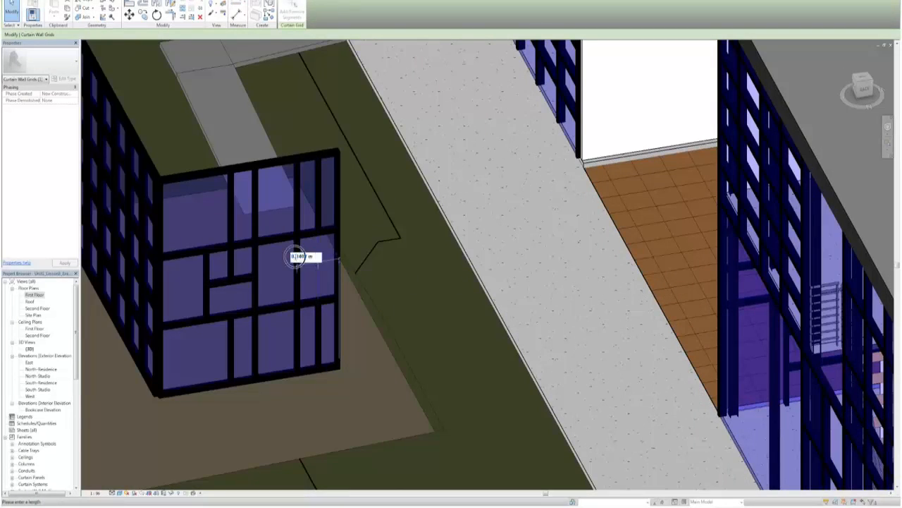
{"action": "mouse_move", "coordinate": [296, 257]}
{"action": "left_mouse_down"}
{"action": "mouse_move", "coordinate": [315, 257]}
{"action": "mouse_move", "coordinate": [307, 258]}
{"action": "left_mouse_up"}
{"action": "type", "text": "7"}
{"action": "key", "text": "Return"}
{"action": "left_click", "coordinate": [319, 408]}
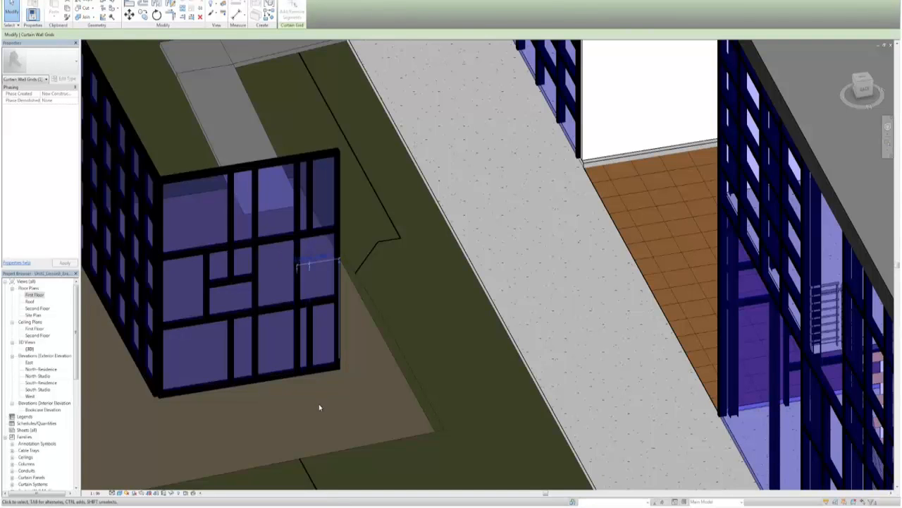
Step: Examine the type properties of the long Curtain Grid Example wall, including its vertical and horizontal grid layouts
{"action": "middle_click_drag", "start_coordinate": [319, 408], "coordinate": [407, 295], "text": "shift"}
{"action": "scroll", "coordinate": [408, 295], "scroll_direction": "down", "scroll_amount": 2}
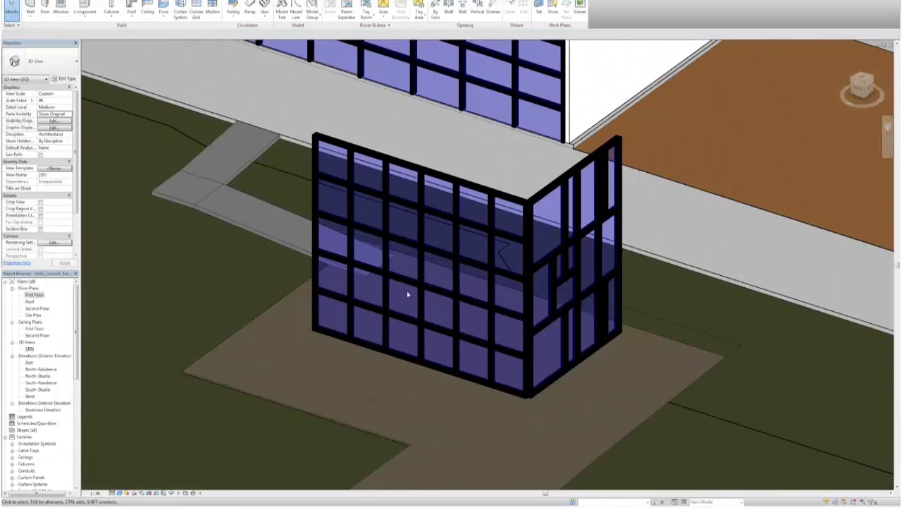
{"action": "left_click", "coordinate": [434, 175]}
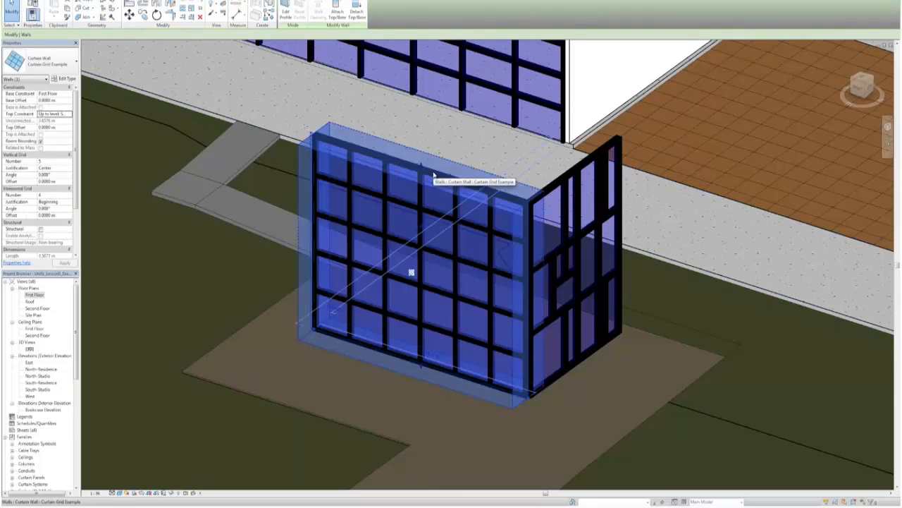
{"action": "left_click", "coordinate": [66, 78]}
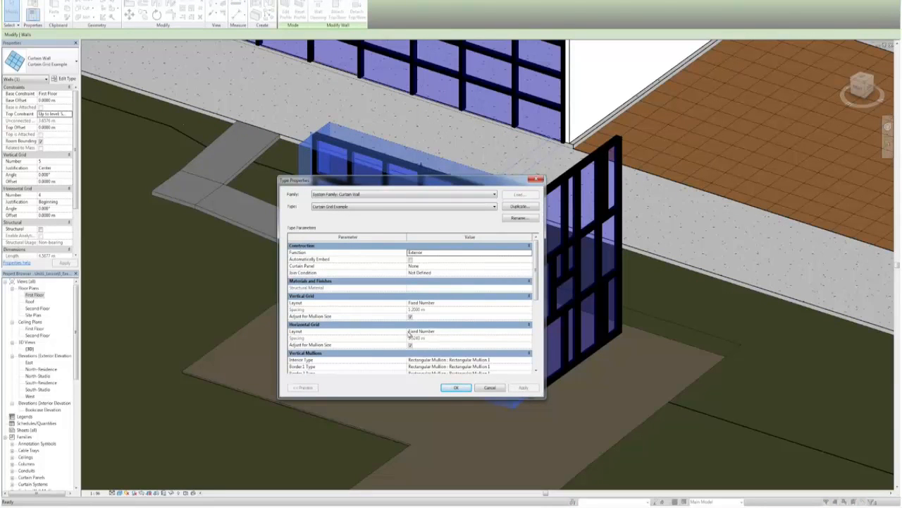
{"action": "left_click", "coordinate": [449, 387]}
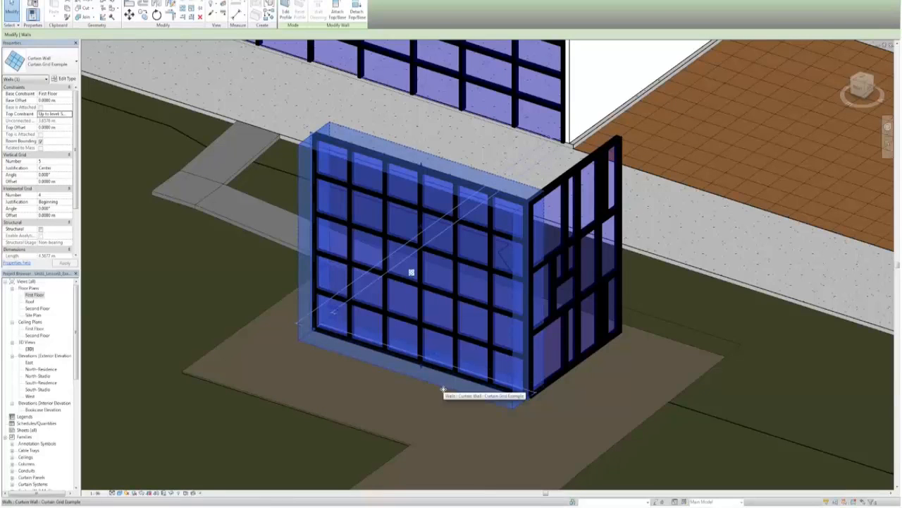
Step: Unpin the central vertical mullion in the second row from the bottom of the long curtain wall
{"action": "left_click", "coordinate": [421, 310]}
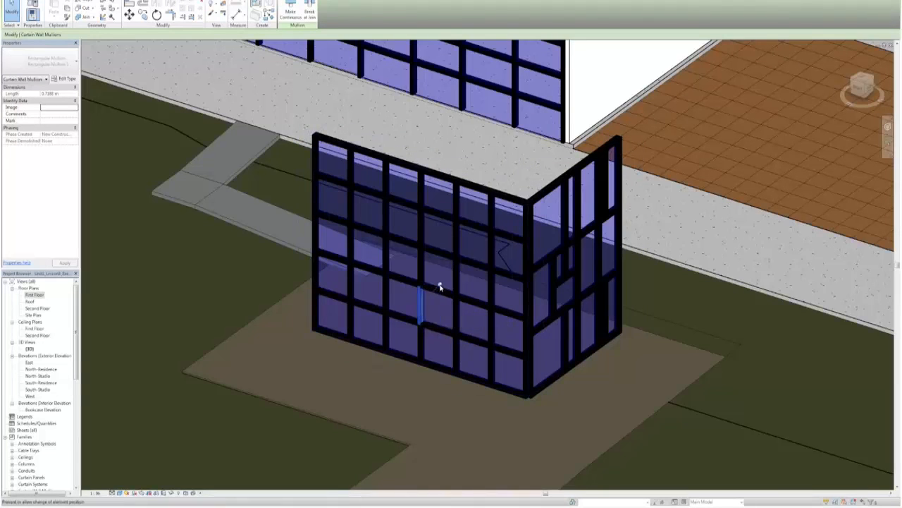
{"action": "left_click", "coordinate": [440, 286]}
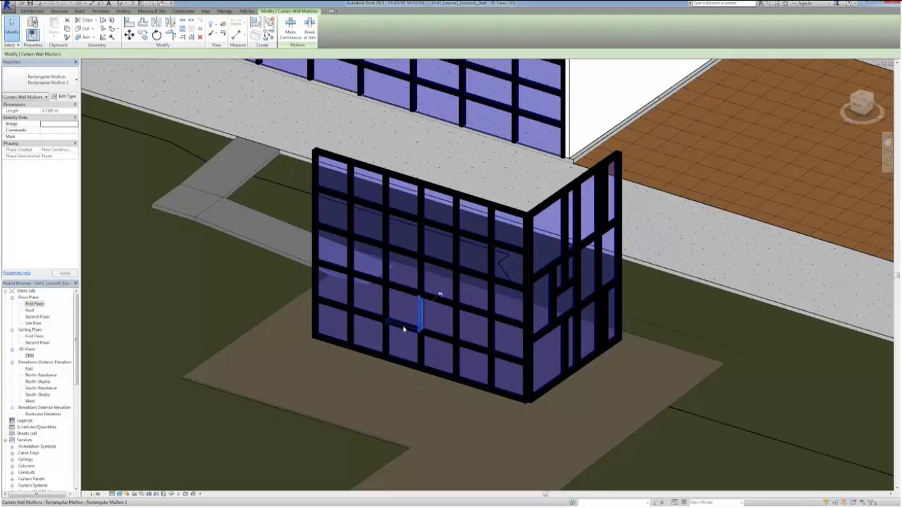
{"action": "left_click", "coordinate": [404, 328], "text": "ctrl"}
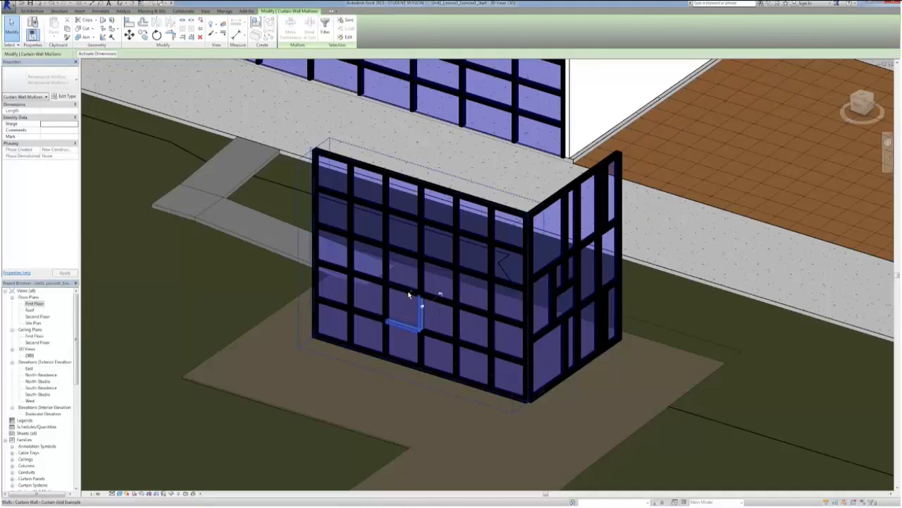
{"action": "left_click", "coordinate": [408, 293], "text": "ctrl"}
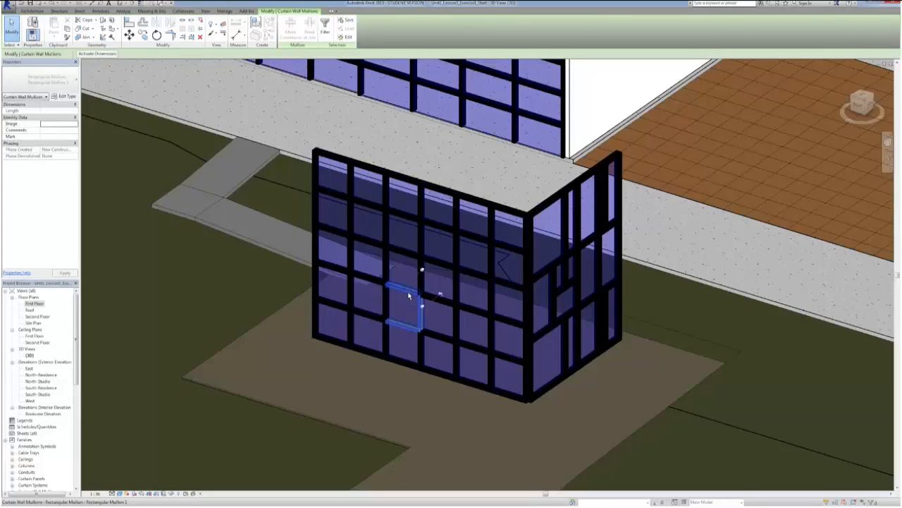
{"action": "left_click", "coordinate": [433, 300], "text": "ctrl"}
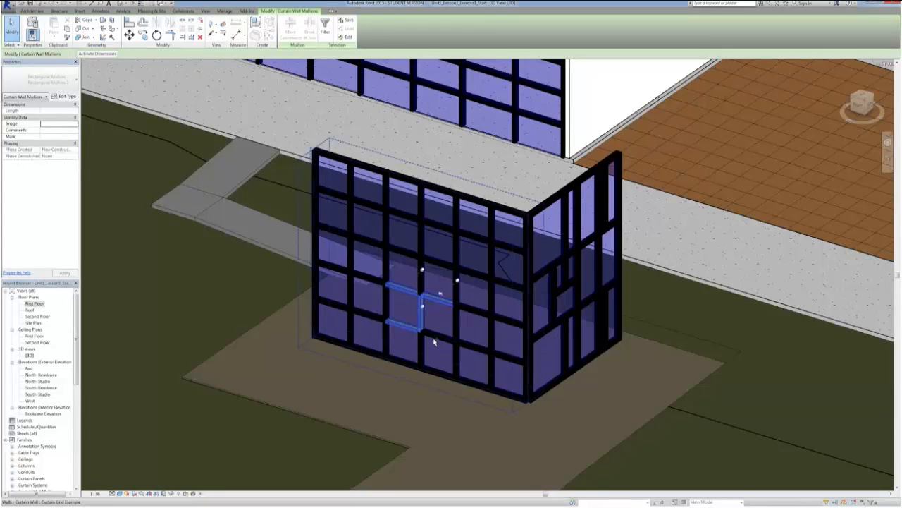
{"action": "key", "text": "Escape"}
Step: Unpin and delete the horizontal and central vertical mullions within the bottom three rows of the long wall's two central bays
{"action": "left_click", "coordinate": [437, 337]}
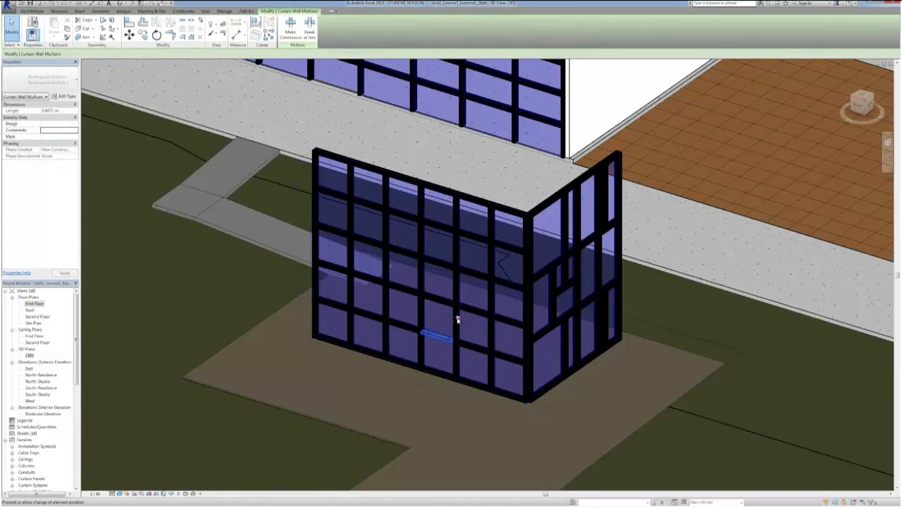
{"action": "left_click", "coordinate": [437, 374], "text": "ctrl"}
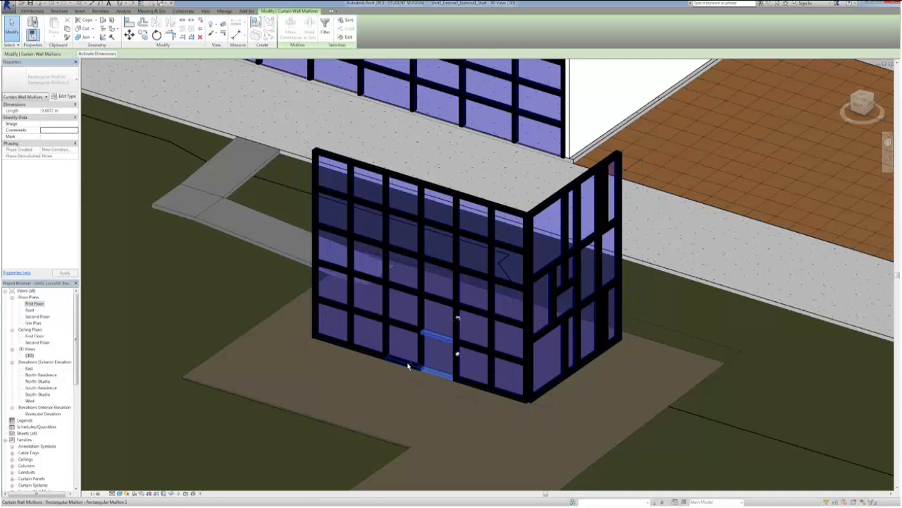
{"action": "left_click", "coordinate": [417, 360], "text": "ctrl"}
{"action": "left_click", "coordinate": [410, 327], "text": "ctrl"}
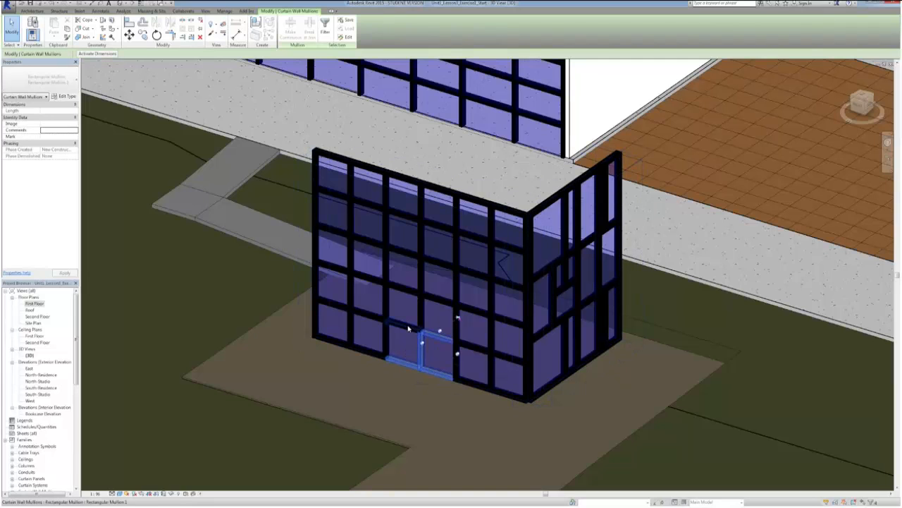
{"action": "left_click", "coordinate": [416, 285], "text": "ctrl"}
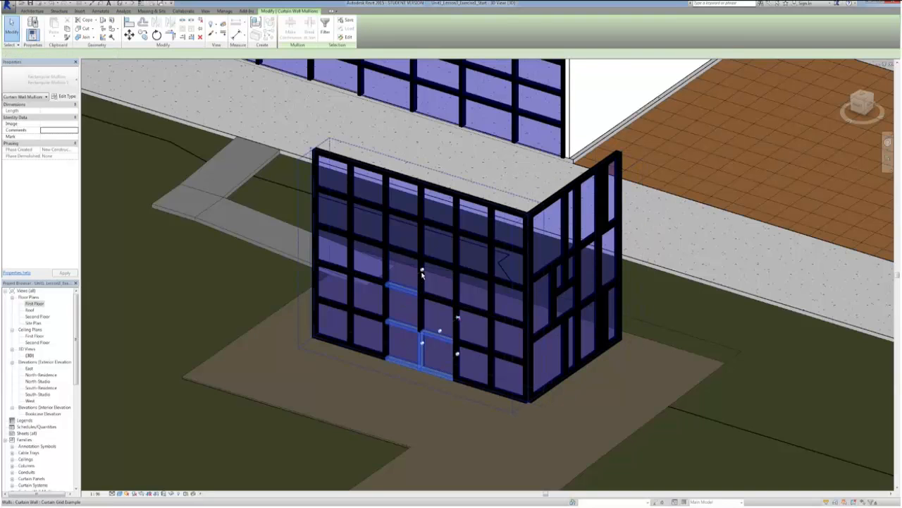
{"action": "left_click", "coordinate": [422, 281], "text": "ctrl"}
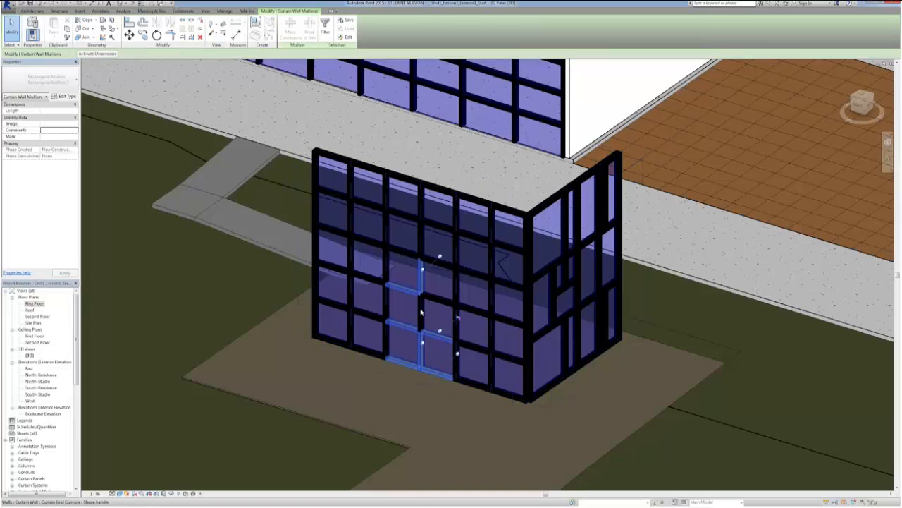
{"action": "left_click", "coordinate": [421, 310], "text": "ctrl"}
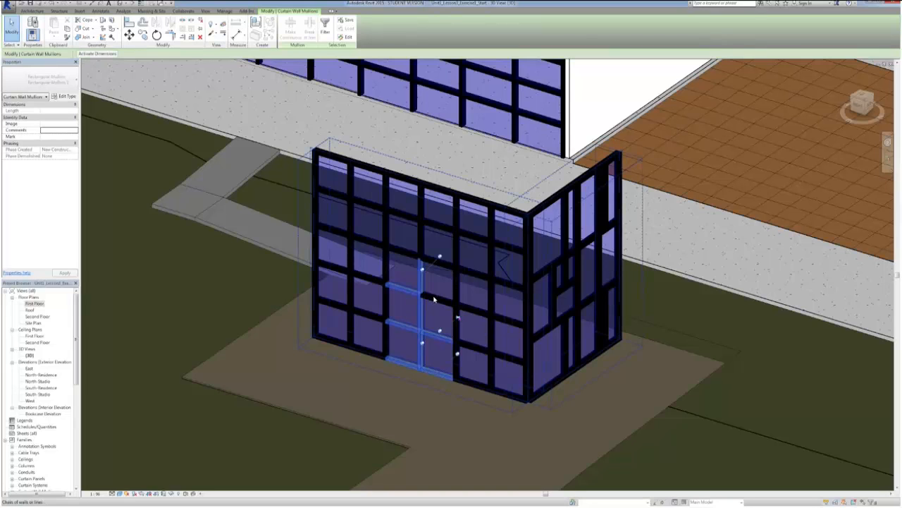
{"action": "left_click", "coordinate": [434, 299], "text": "ctrl"}
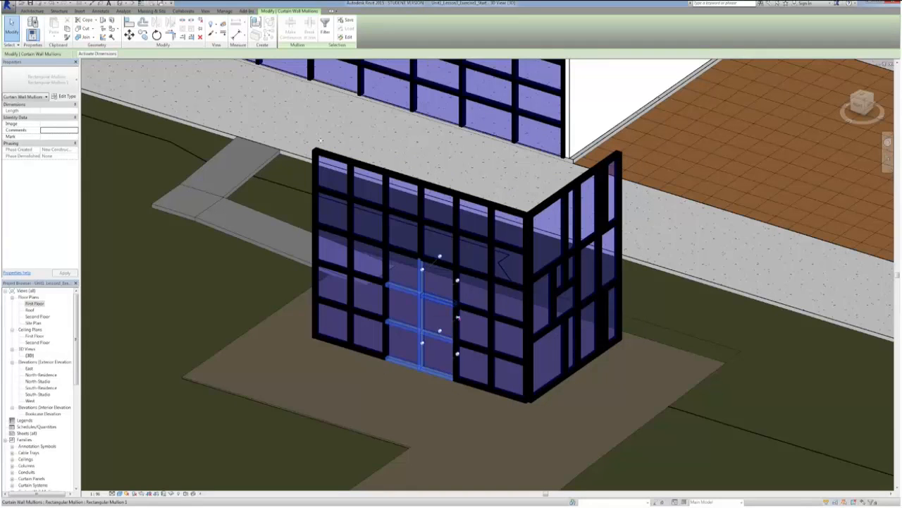
{"action": "left_click", "coordinate": [200, 20]}
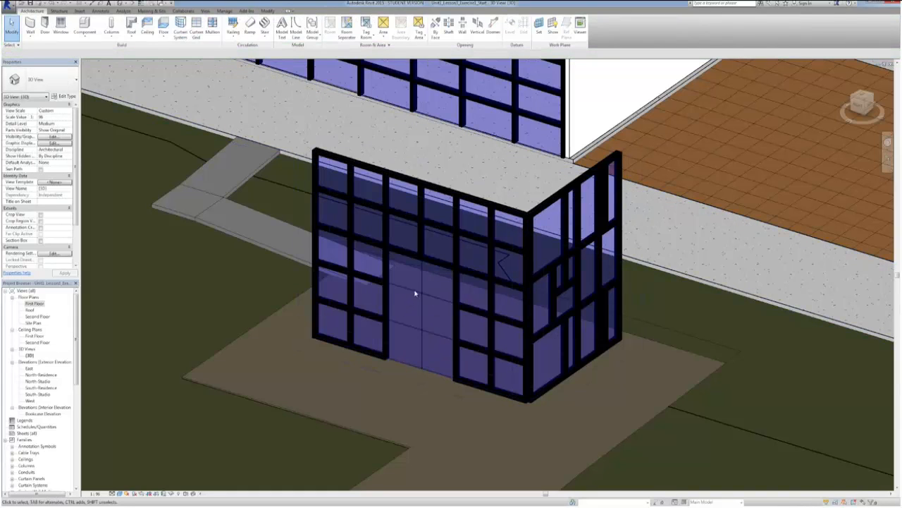
{"action": "left_click", "coordinate": [409, 323]}
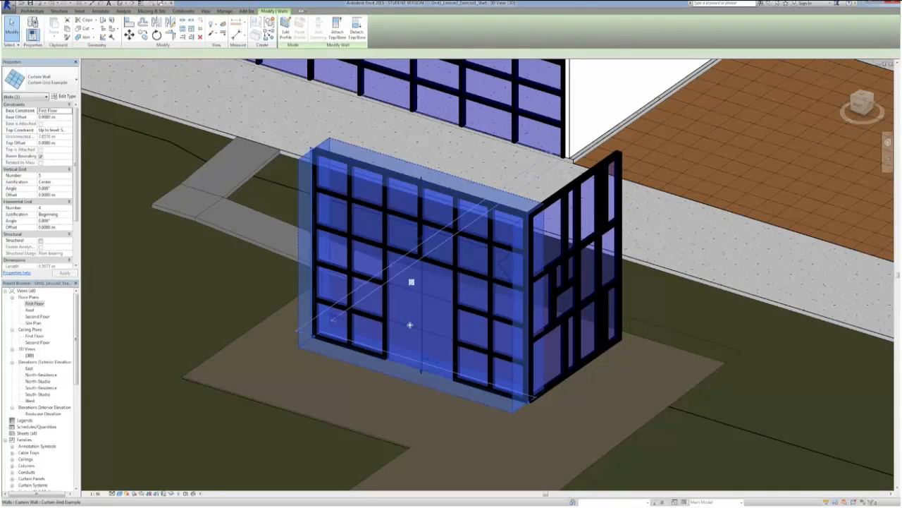
{"action": "key", "text": "Escape"}
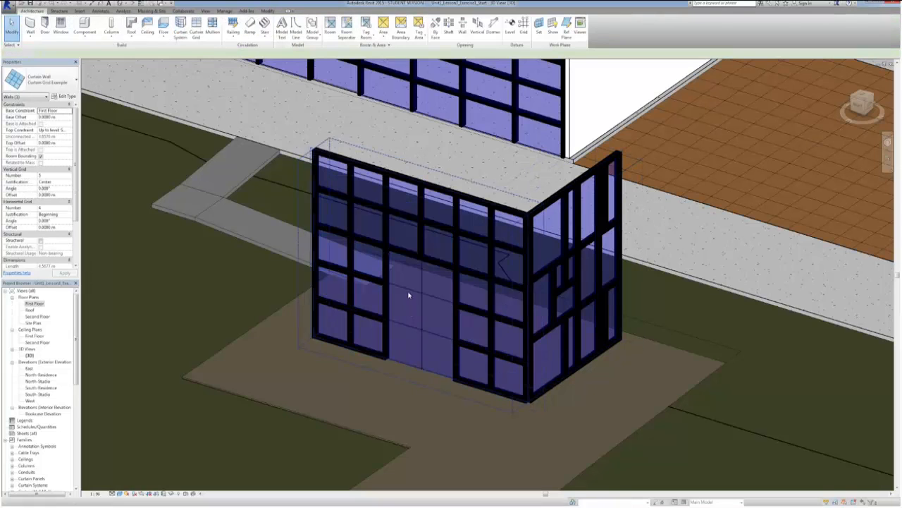
{"action": "left_click", "coordinate": [407, 291]}
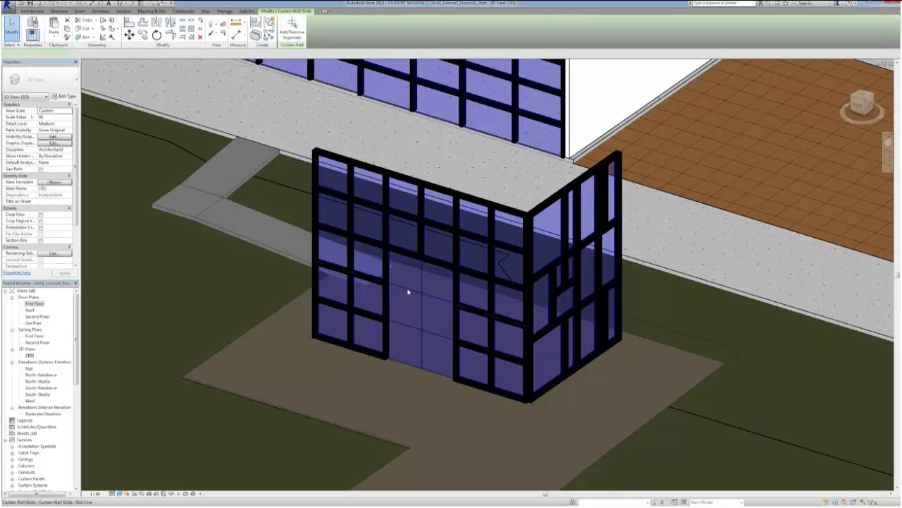
{"action": "left_click", "coordinate": [406, 325], "text": "ctrl"}
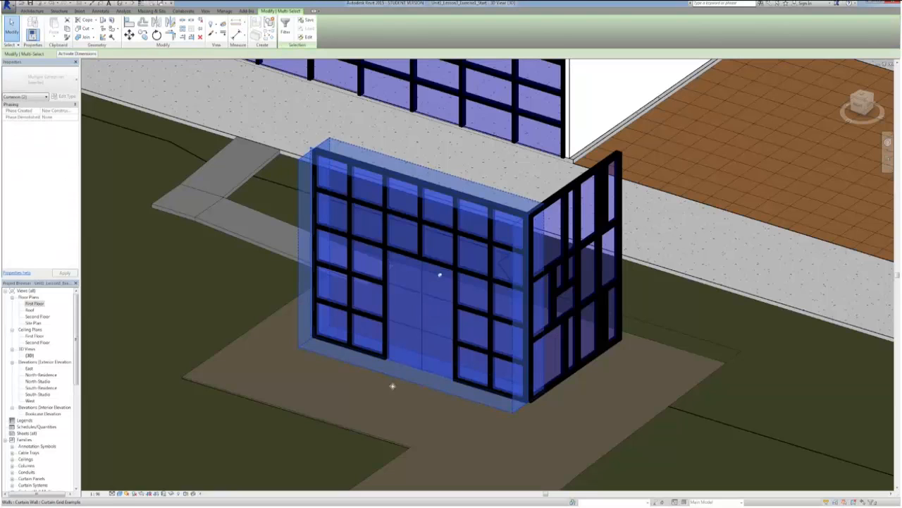
{"action": "key", "text": "Escape"}
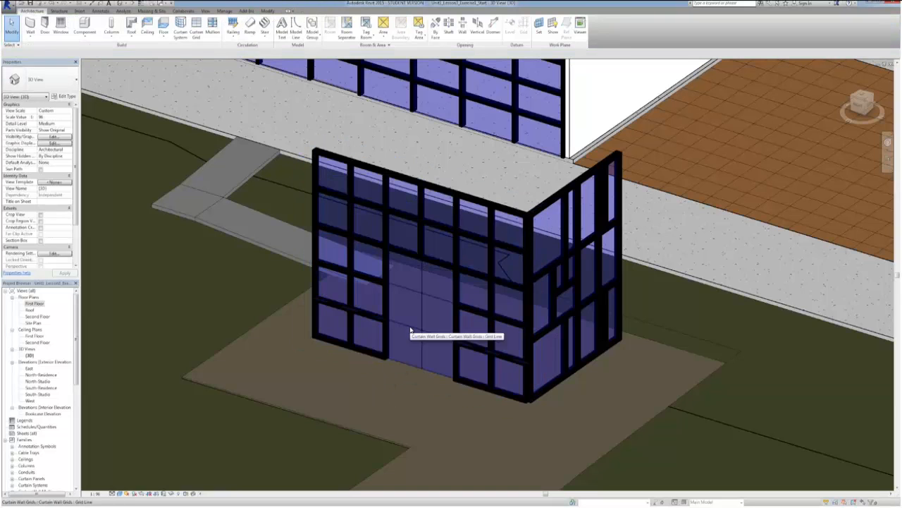
Step: Unpin the two horizontal grid lines and the central vertical grid line that cross the cleared area of the long wall
{"action": "left_click", "coordinate": [409, 325]}
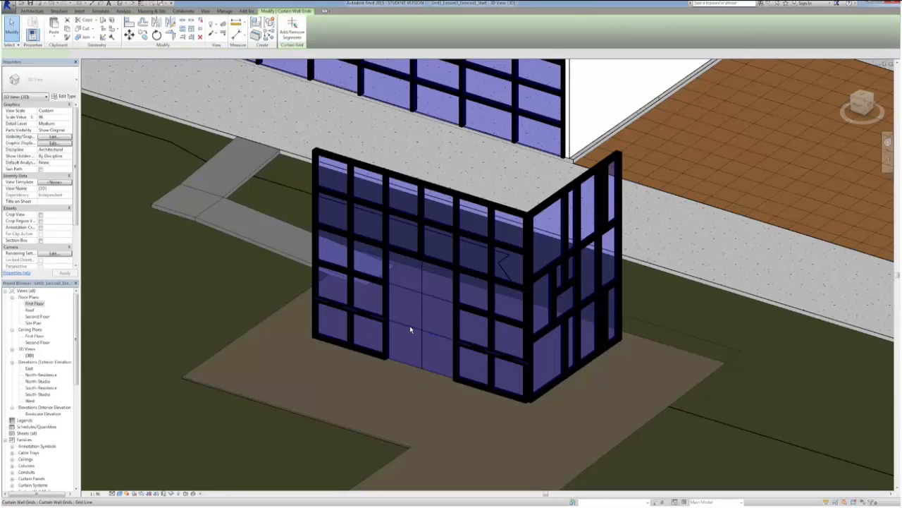
{"action": "left_click", "coordinate": [420, 285], "text": "ctrl"}
{"action": "left_click", "coordinate": [423, 286], "text": "ctrl"}
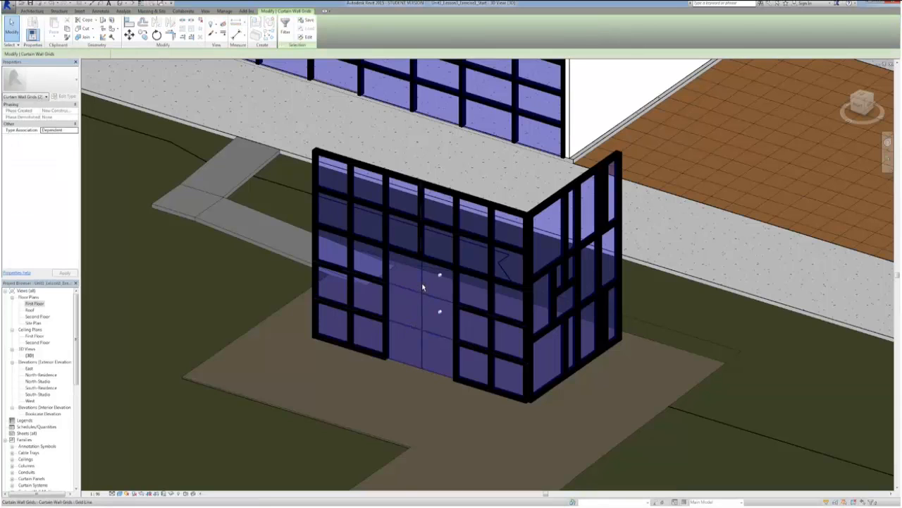
{"action": "left_click", "coordinate": [201, 20]}
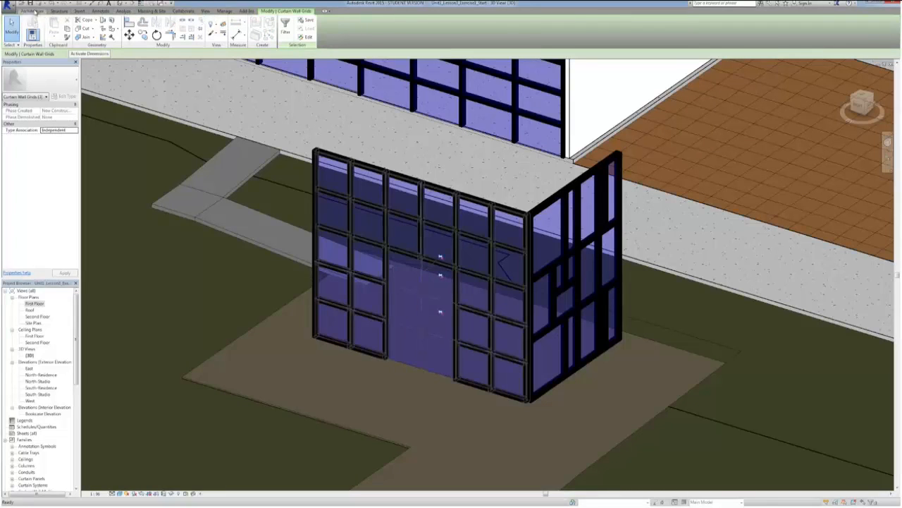
{"action": "left_click", "coordinate": [32, 11]}
{"action": "key", "text": "Escape"}
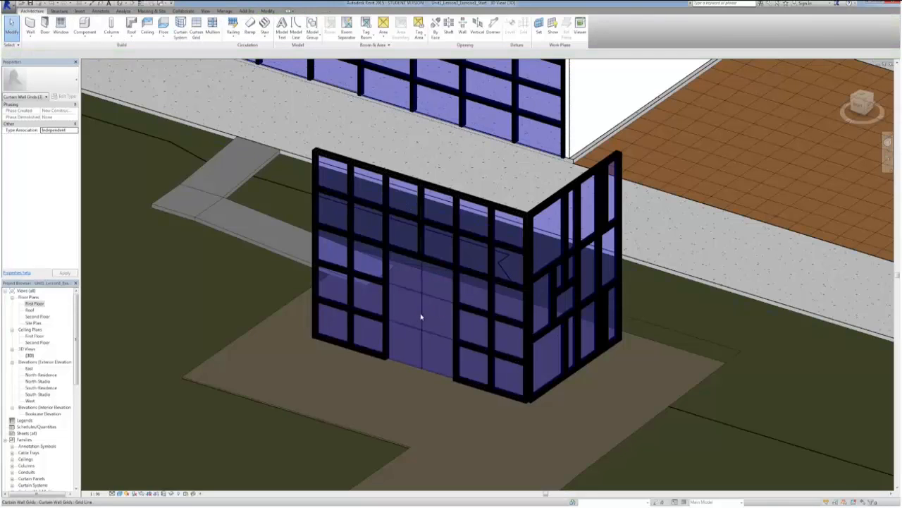
Step: Remove the three central vertical grid line segments within the cleared area using Add/Remove Segments
{"action": "left_click", "coordinate": [422, 317]}
{"action": "left_click", "coordinate": [292, 30]}
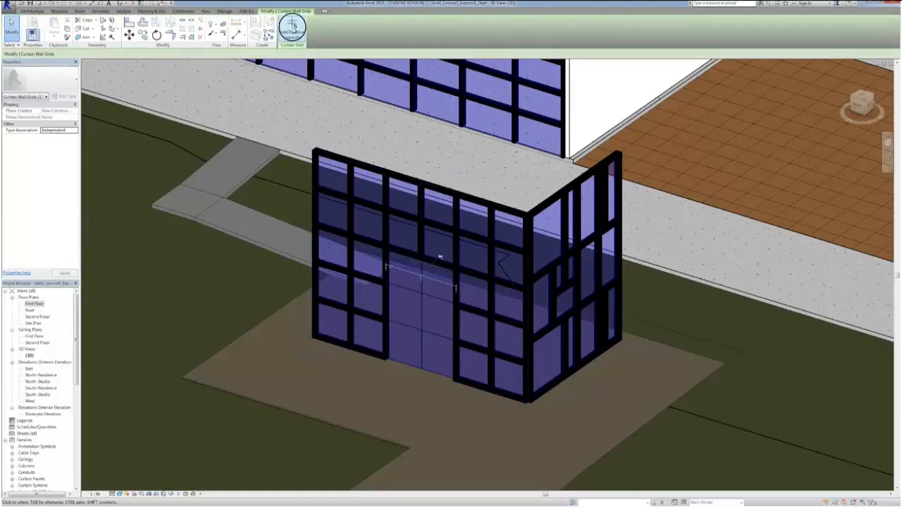
{"action": "left_click", "coordinate": [423, 312]}
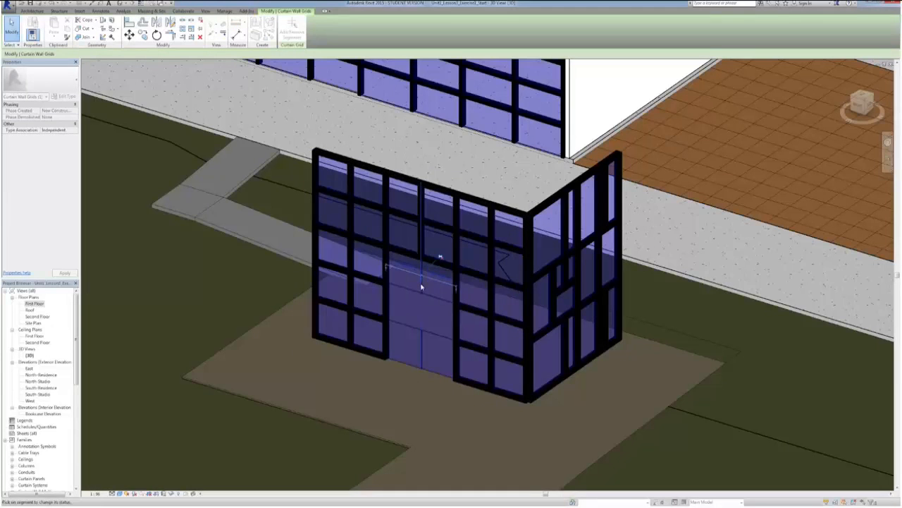
{"action": "left_click", "coordinate": [422, 307]}
{"action": "left_click", "coordinate": [421, 356]}
{"action": "key", "text": "Escape"}
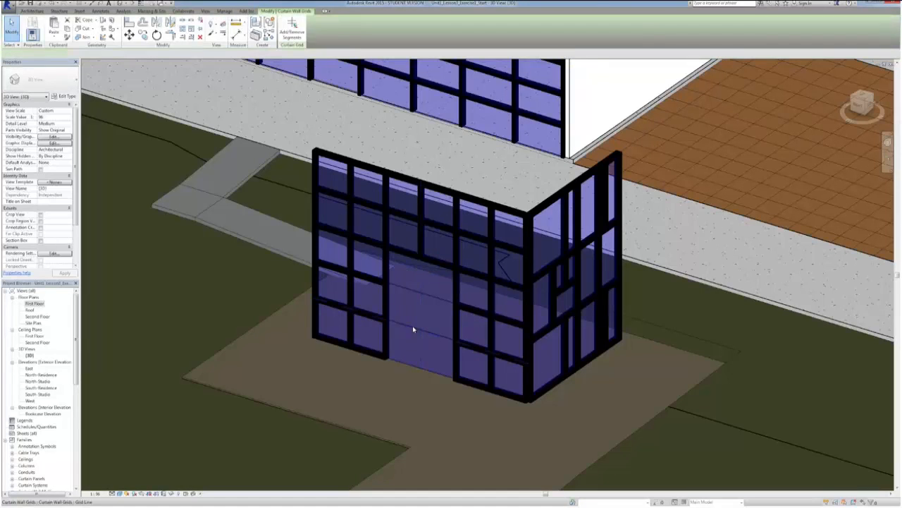
Step: Remove the lower horizontal grid line's segment within the cleared area using Add/Remove Segments
{"action": "left_click", "coordinate": [292, 30]}
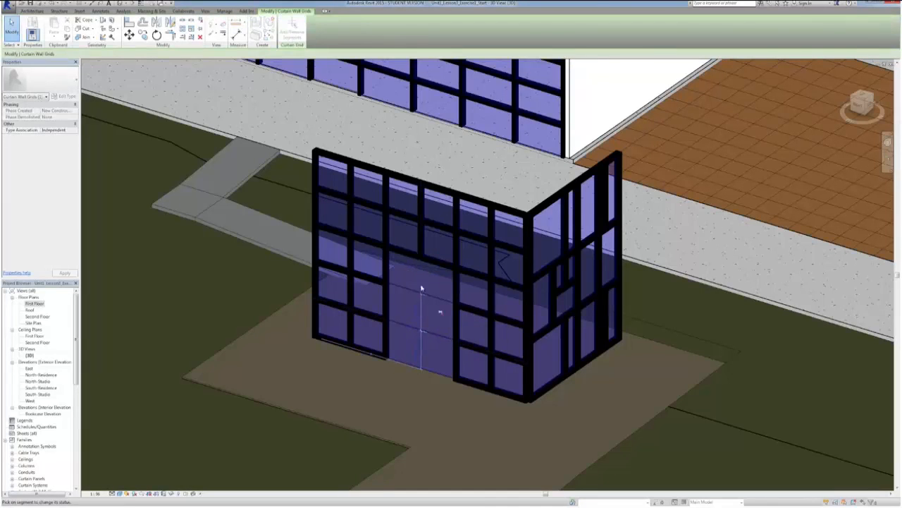
{"action": "left_click", "coordinate": [427, 334]}
{"action": "key", "text": "Escape"}
{"action": "key", "text": "Escape"}
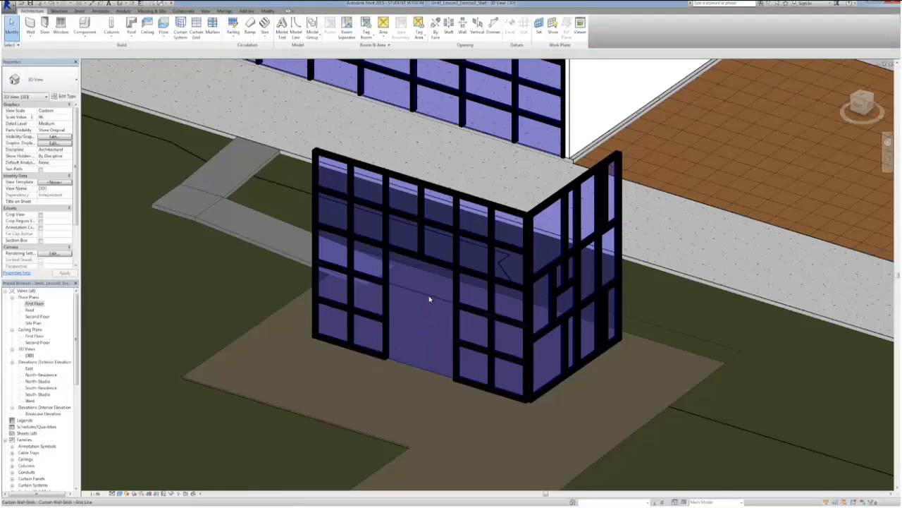
Step: Remove the upper horizontal grid line's segment within the cleared area, leaving one undivided panel
{"action": "left_click", "coordinate": [429, 299]}
{"action": "key", "text": "Escape"}
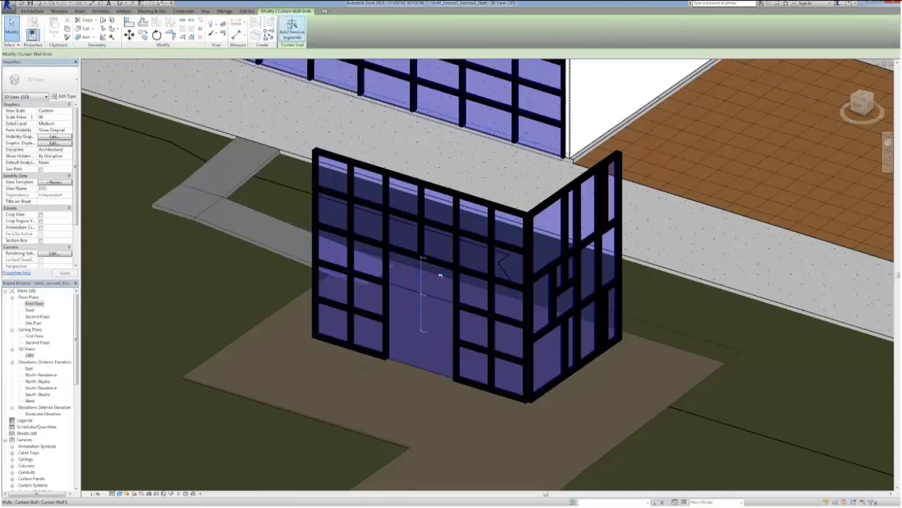
{"action": "key", "text": "Return"}
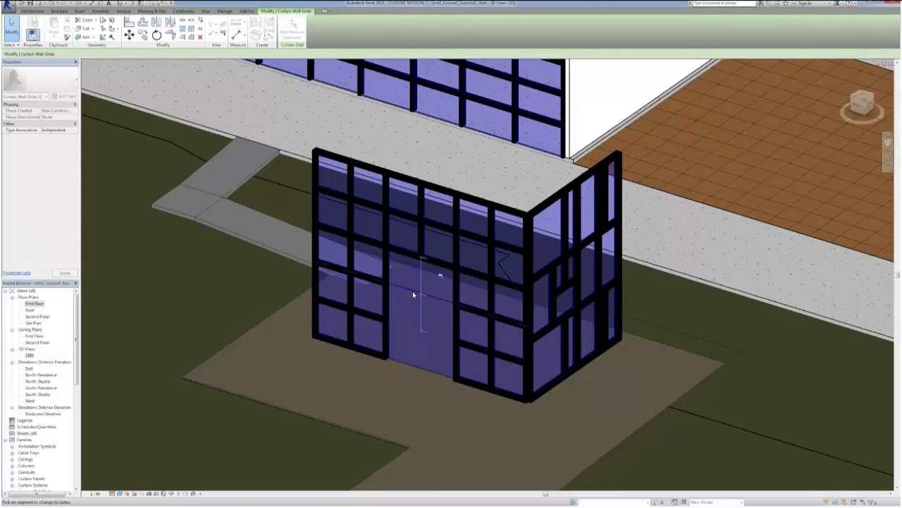
{"action": "key", "text": "Escape"}
{"action": "key", "text": "Escape"}
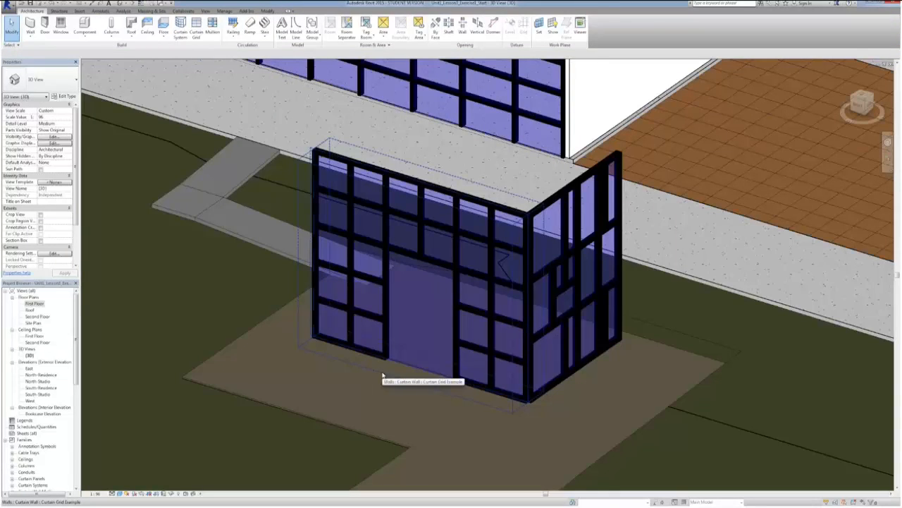
{"action": "mouse_move", "coordinate": [491, 502]}
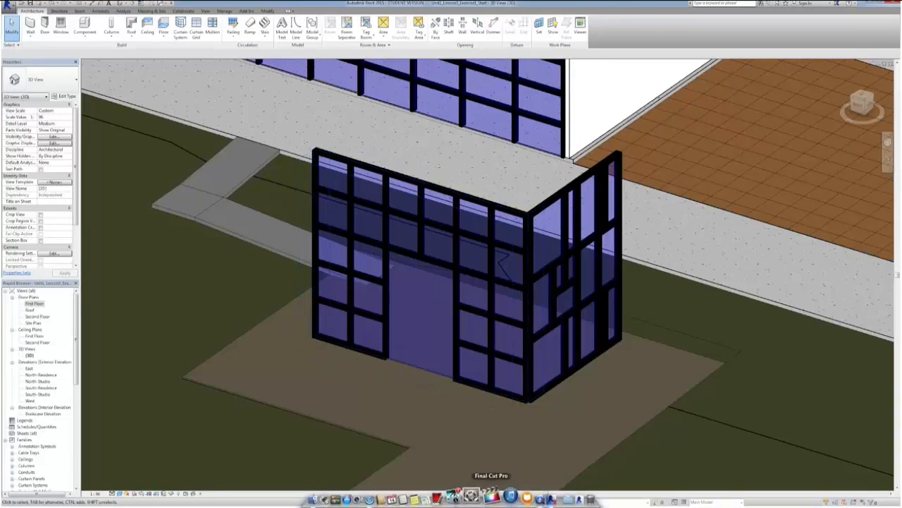